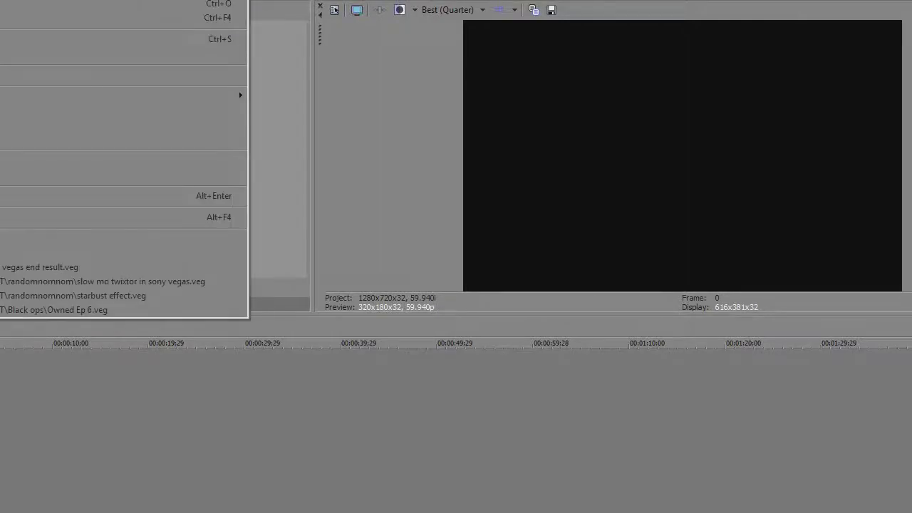
# Step: Start a new Vegas project (Ctrl+N), showing the Custom 1280x720, 59.940 fps template
pyautogui.hotkey('ctrl', 'n')
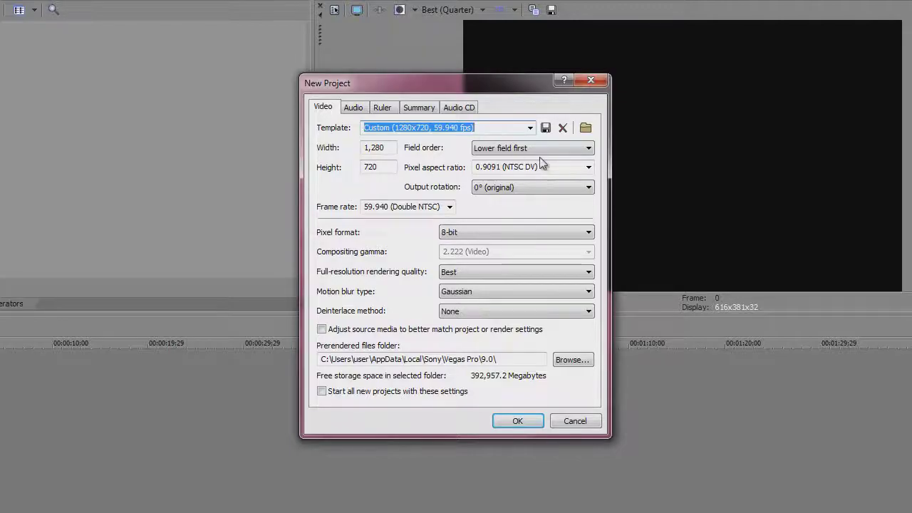
# Step: Keep pixel aspect ratio 0.9091 (NTSC DV) and the 8-bit pixel format
pyautogui.click(589, 166)
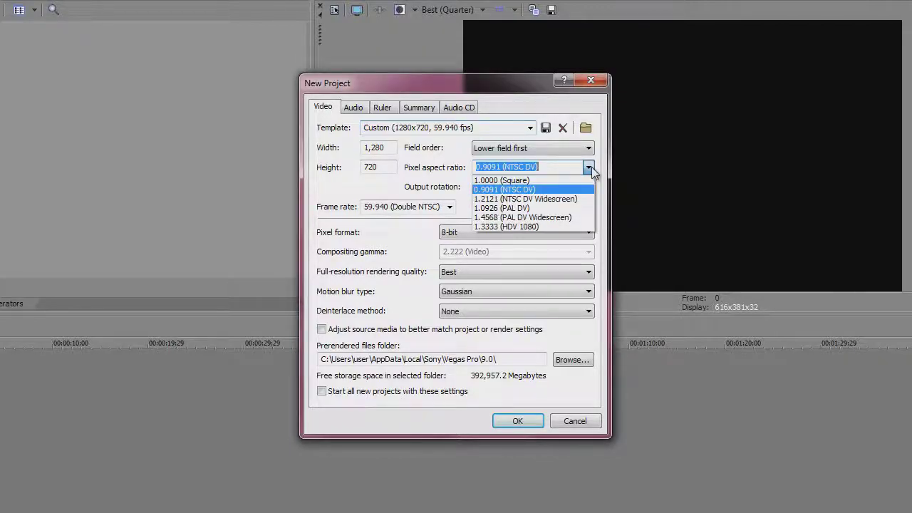
pyautogui.click(589, 166)
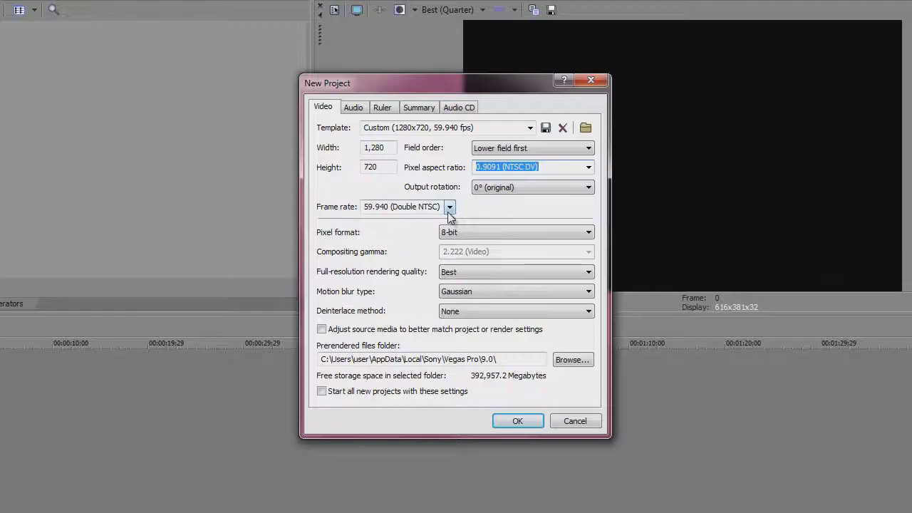
pyautogui.click(588, 168)
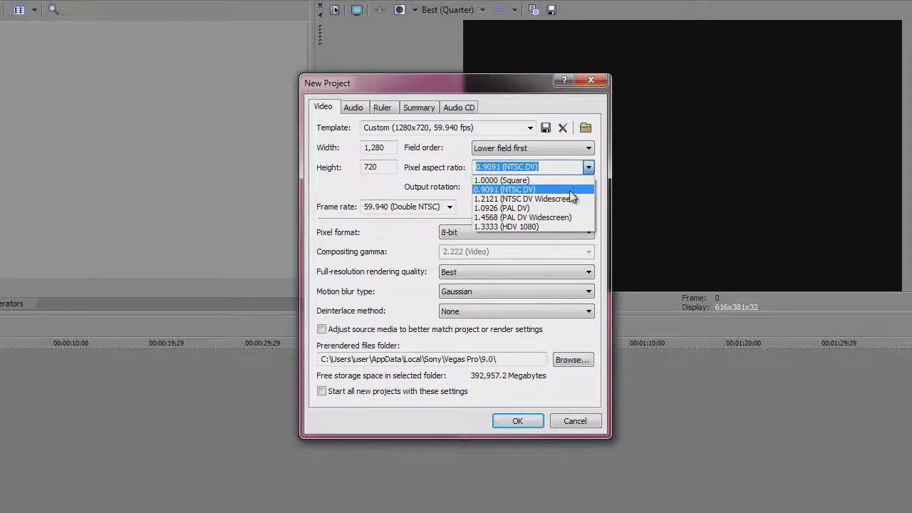
pyautogui.click(569, 191)
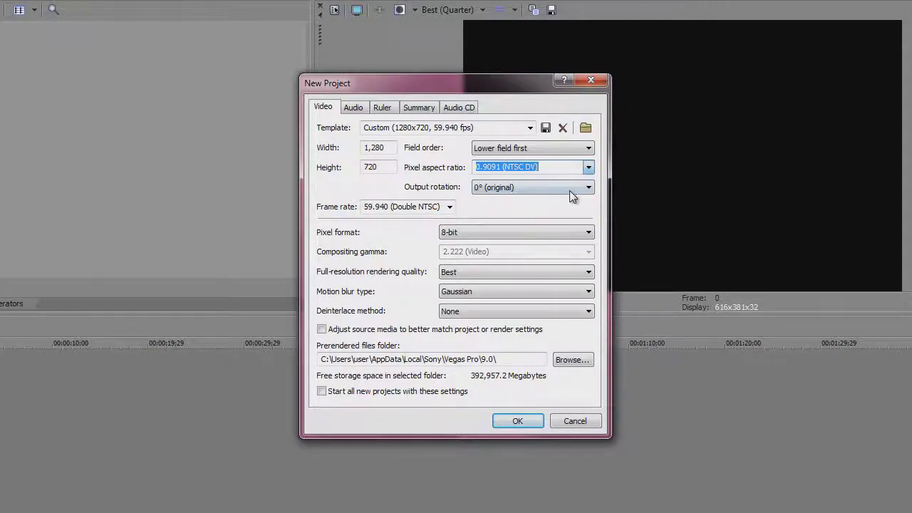
pyautogui.click(519, 232)
pyautogui.click(518, 234)
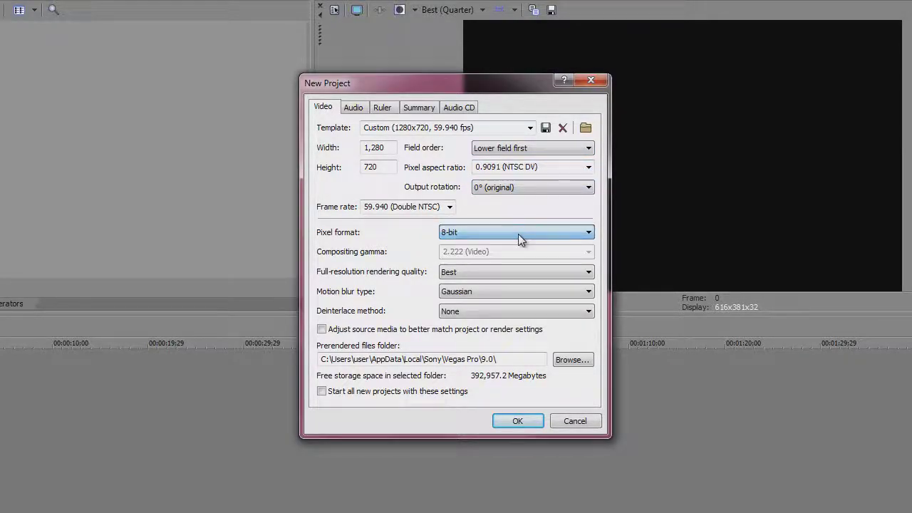
# Step: Keep Best rendering quality and Gaussian motion blur, and start all new projects with these settings
pyautogui.click(502, 276)
pyautogui.click(501, 276)
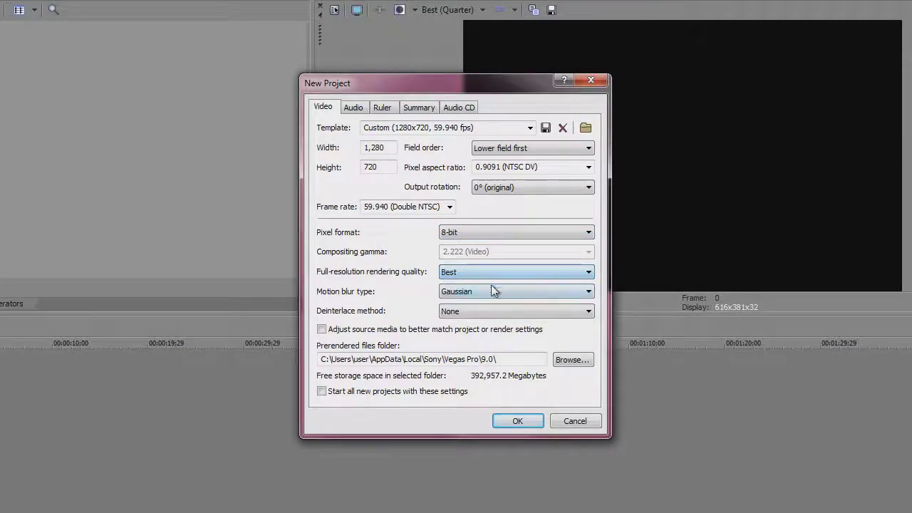
pyautogui.click(490, 288)
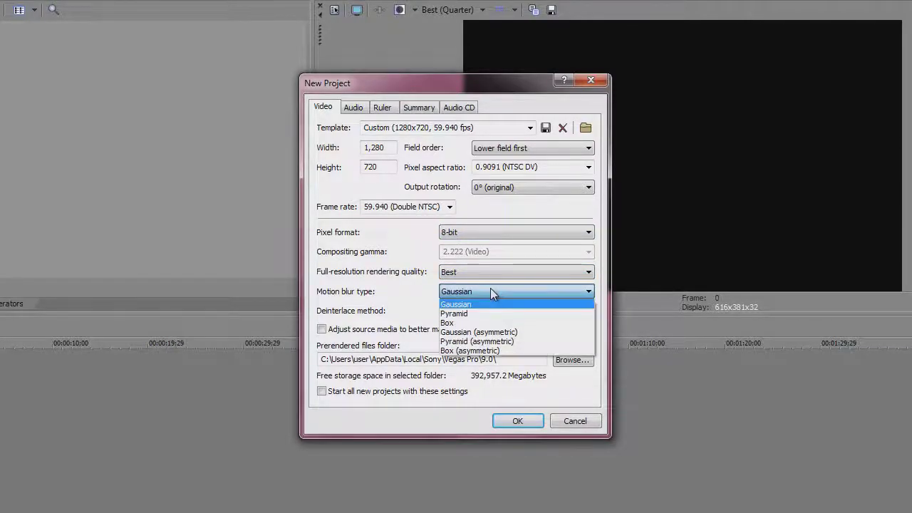
pyautogui.click(490, 288)
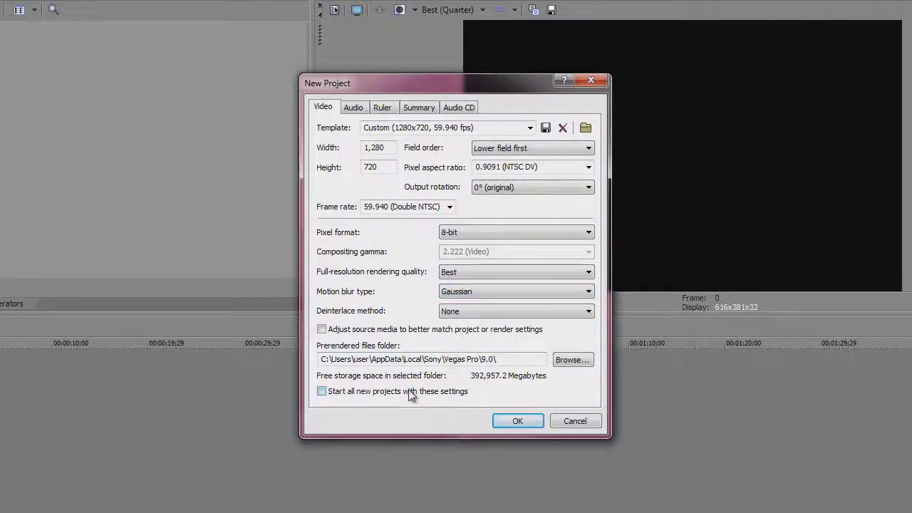
pyautogui.click(366, 396)
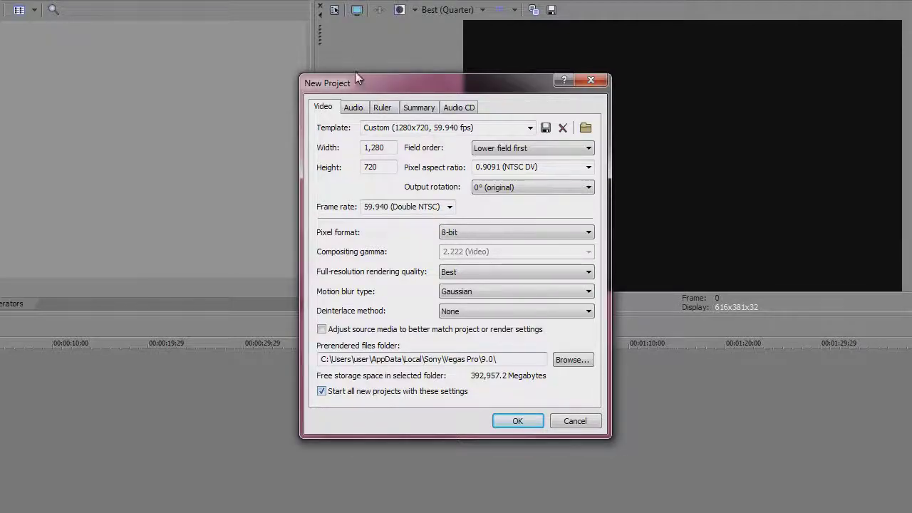
pyautogui.click(361, 109)
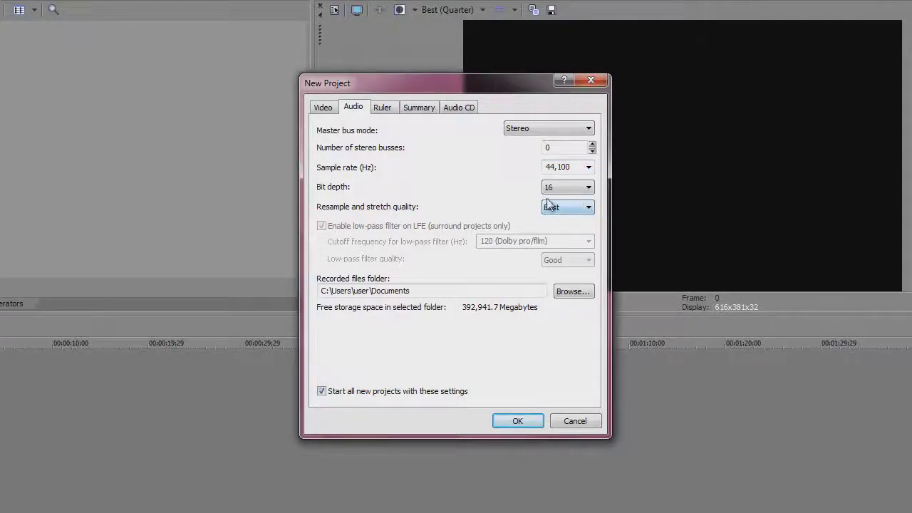
# Step: Keep SMPTE Drop ruler format, review the Summary and Audio CD tabs, and accept the 1280x720 settings
pyautogui.click(382, 107)
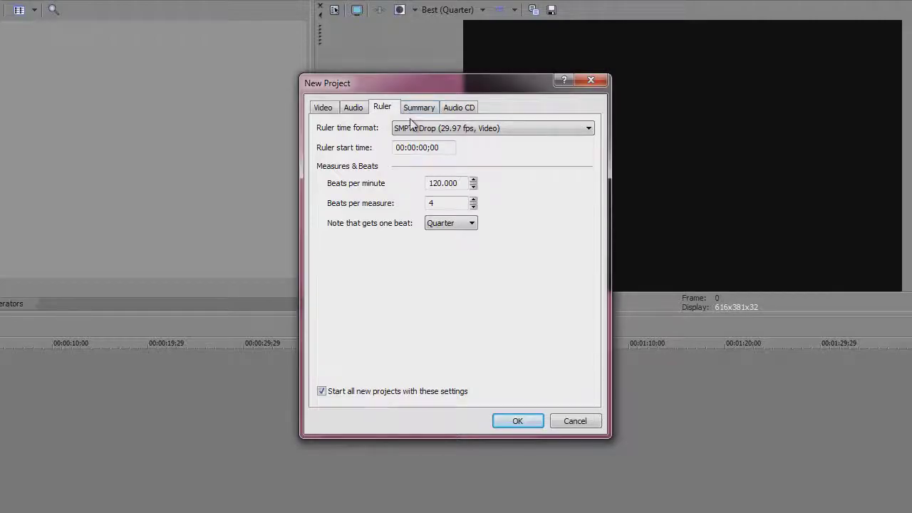
pyautogui.click(417, 129)
pyautogui.click(427, 129)
pyautogui.click(417, 108)
pyautogui.click(458, 108)
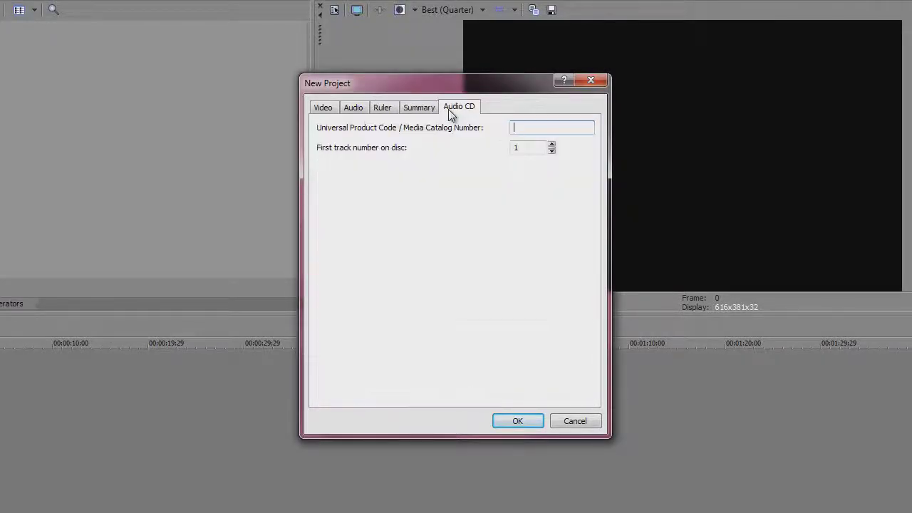
pyautogui.click(322, 107)
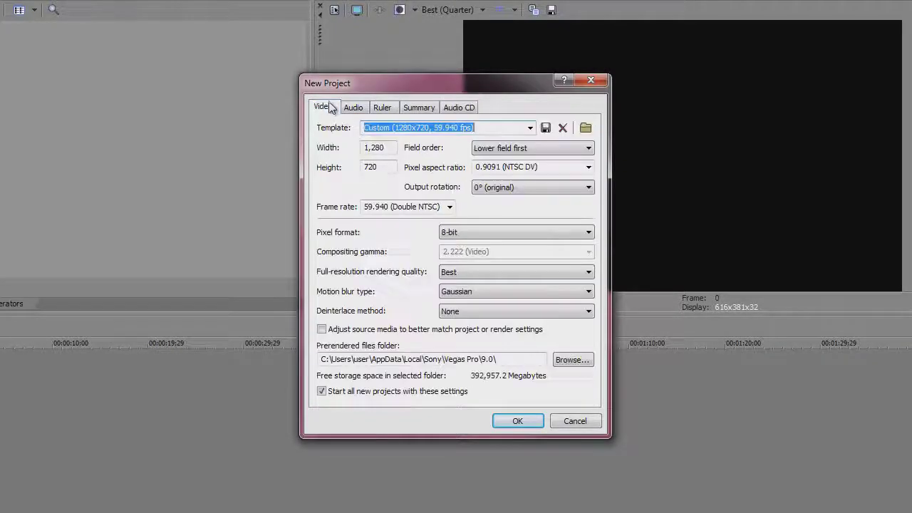
pyautogui.click(517, 421)
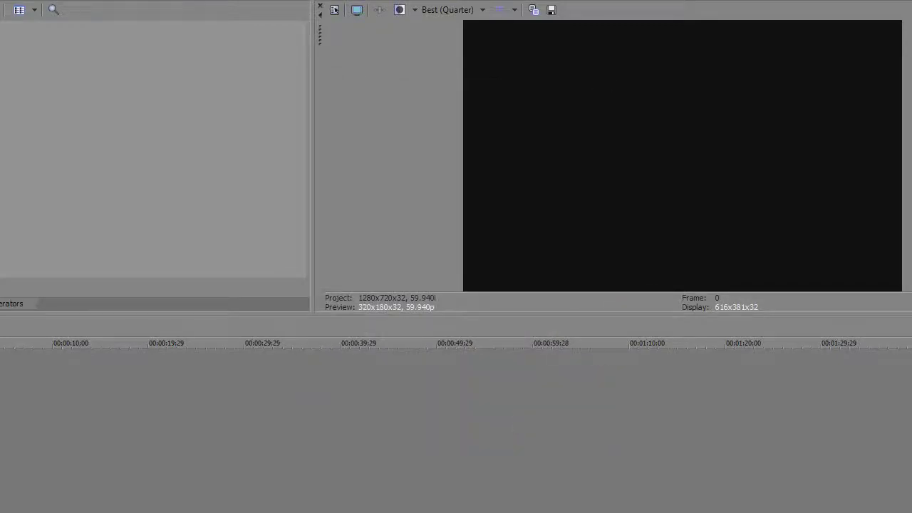
# Step: Import bog crazy clip.wmv onto the timeline and bring up Render As
pyautogui.hotkey('alt', 'f')
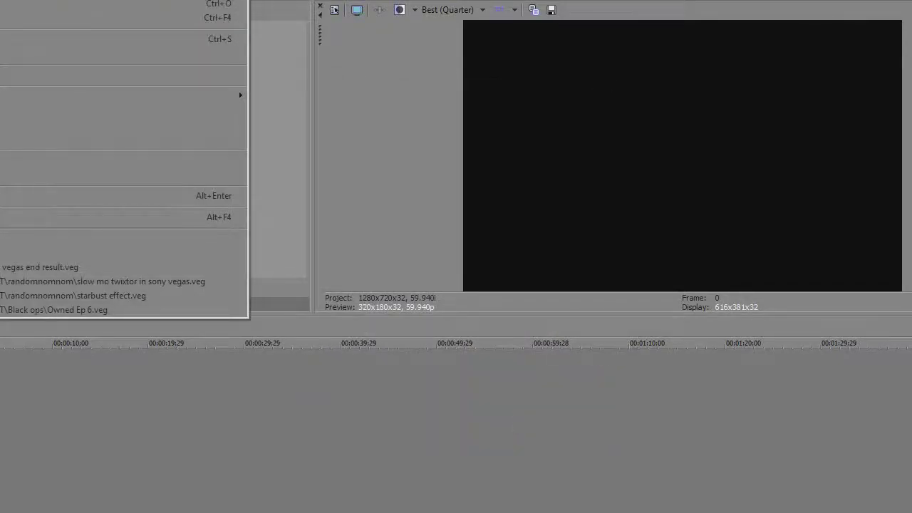
pyautogui.moveTo(107, 95)
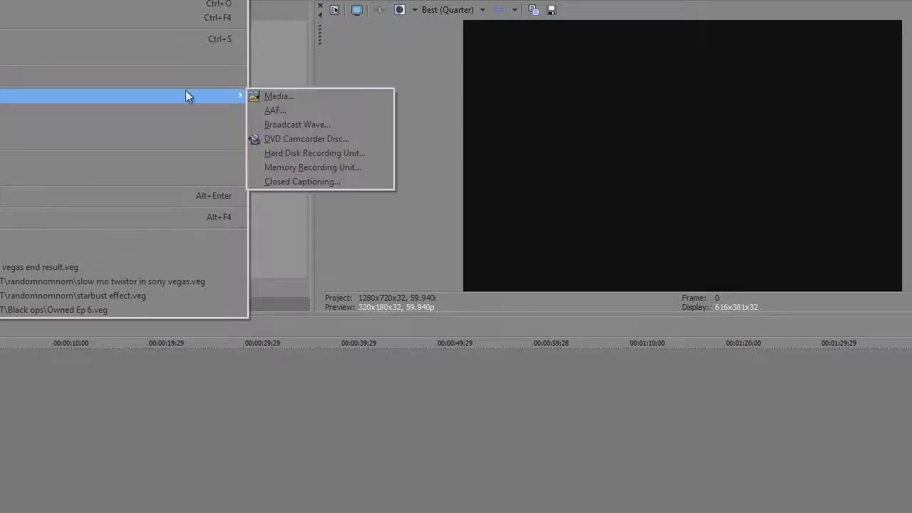
pyautogui.click(257, 96)
pyautogui.click(491, 174)
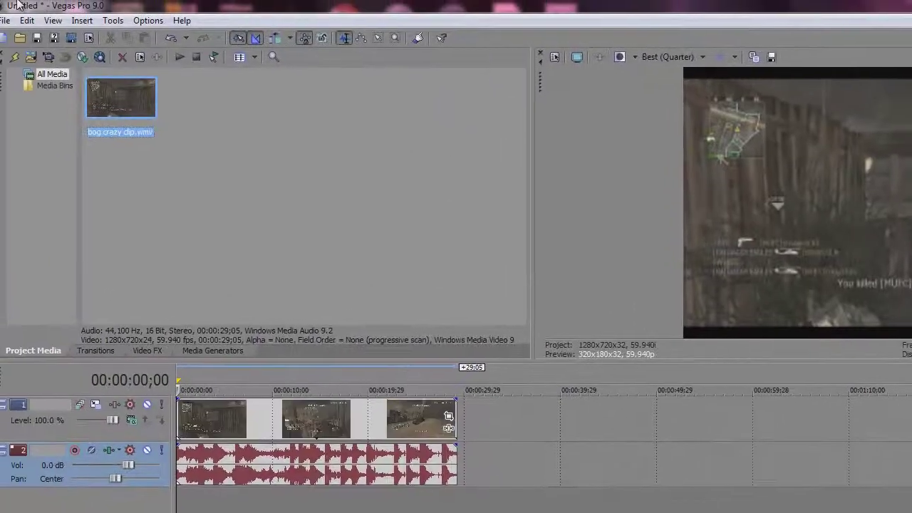
pyautogui.click(11, 22)
pyautogui.click(63, 123)
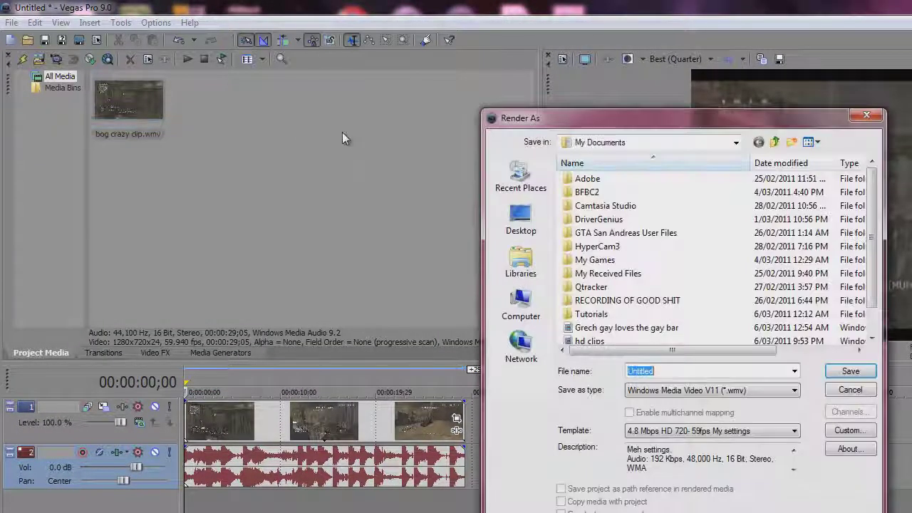
# Step: Render to Windows Media Video V11 (*.wmv) using the 4.8 Mbps HD 720-59fps My settings template
pyautogui.click(726, 396)
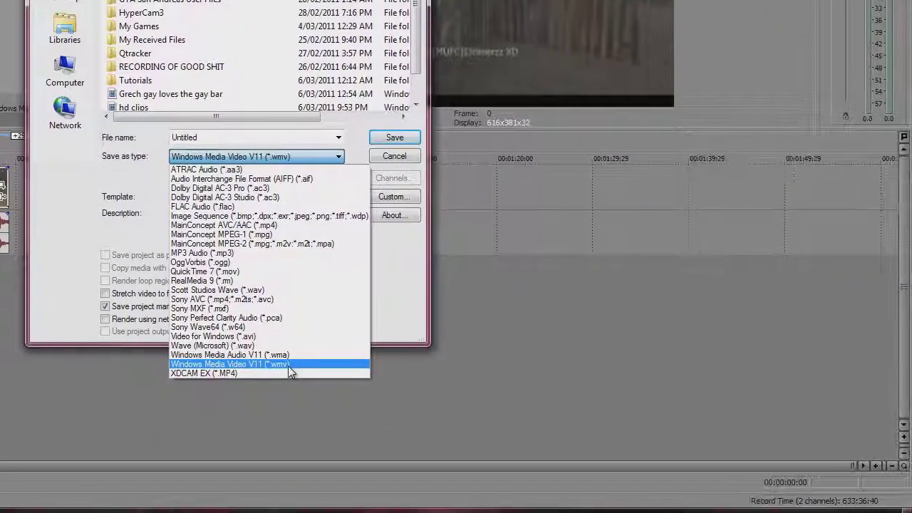
pyautogui.click(436, 446)
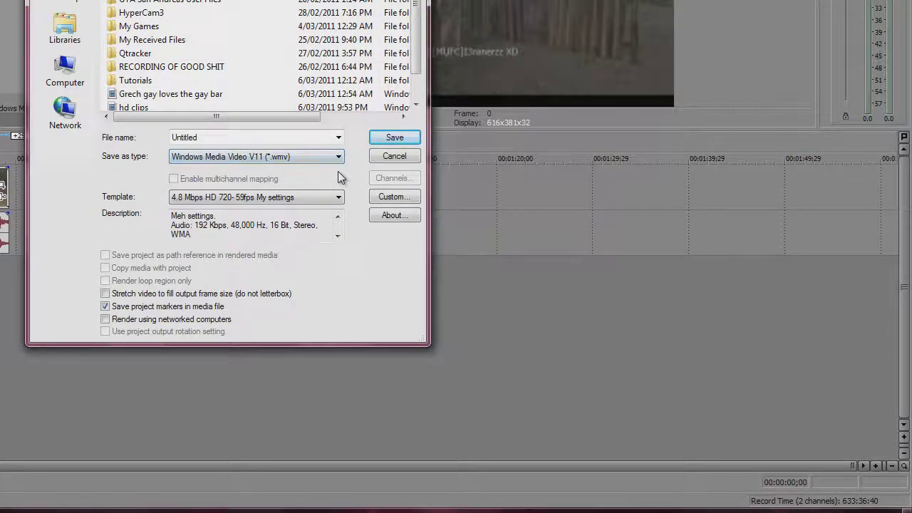
pyautogui.click(338, 198)
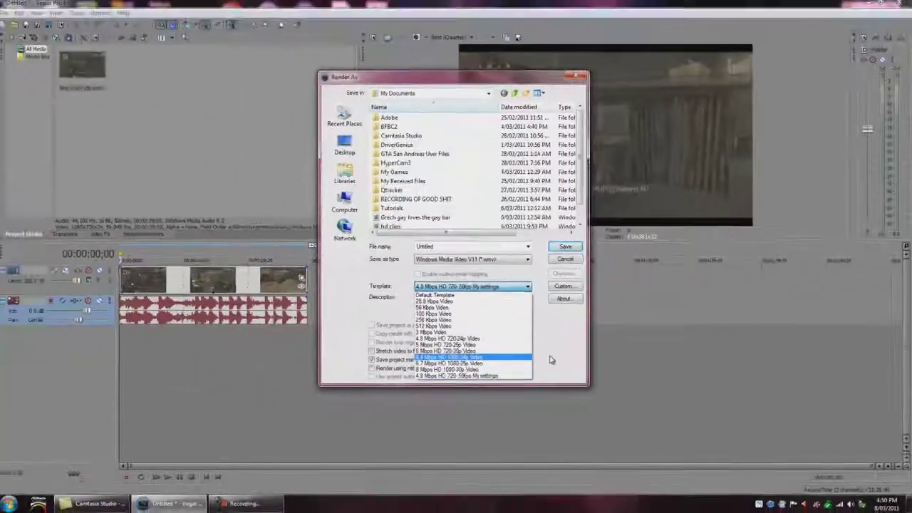
pyautogui.click(550, 360)
pyautogui.click(564, 287)
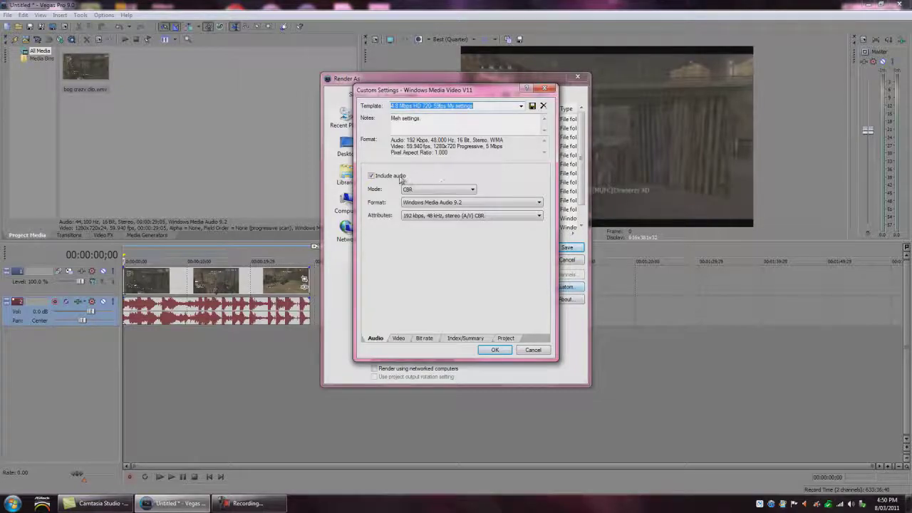
# Step: Keep the audio encoding at CBR with Windows Media Audio 9.2, 192 kbps
pyautogui.click(460, 191)
pyautogui.click(460, 198)
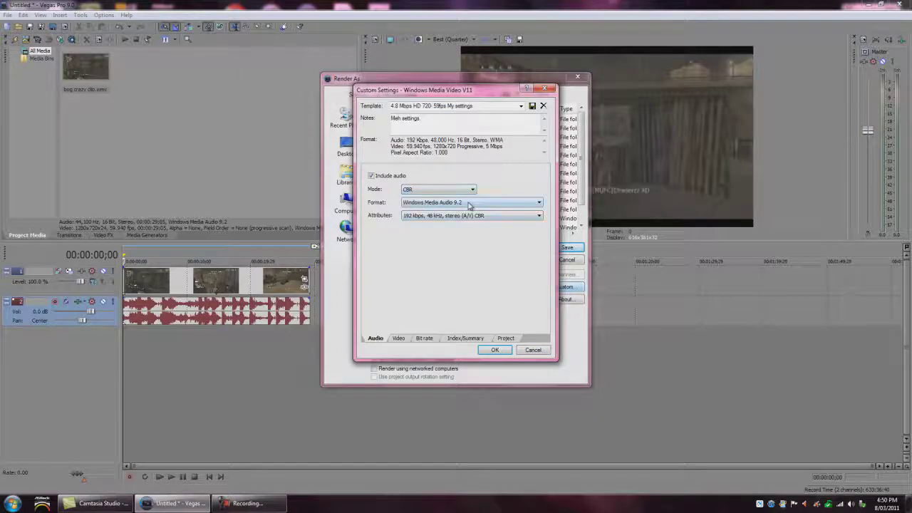
pyautogui.click(469, 203)
pyautogui.click(469, 205)
pyautogui.click(399, 339)
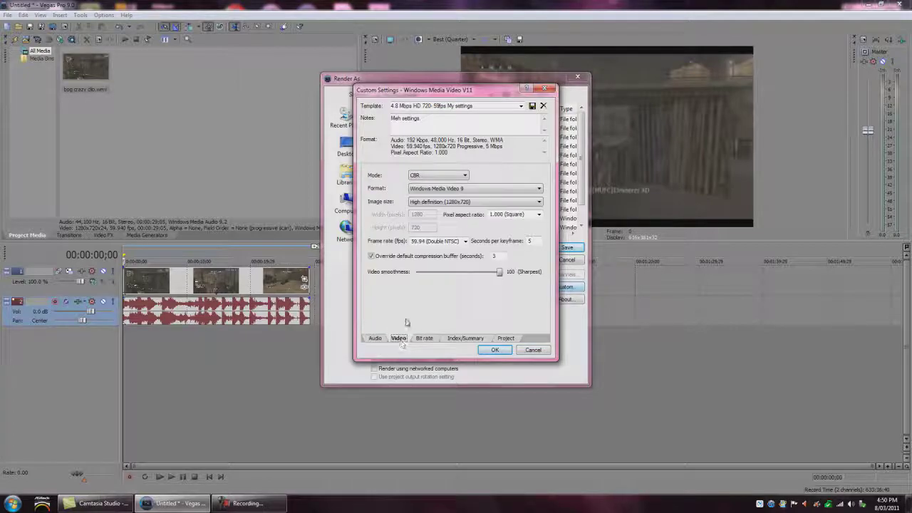
# Step: Keep video at CBR Windows Media Video 9, 1280x720, 59.94 fps, and view the 4.80 M bit rate
pyautogui.click(462, 179)
pyautogui.click(460, 179)
pyautogui.click(466, 190)
pyautogui.click(467, 189)
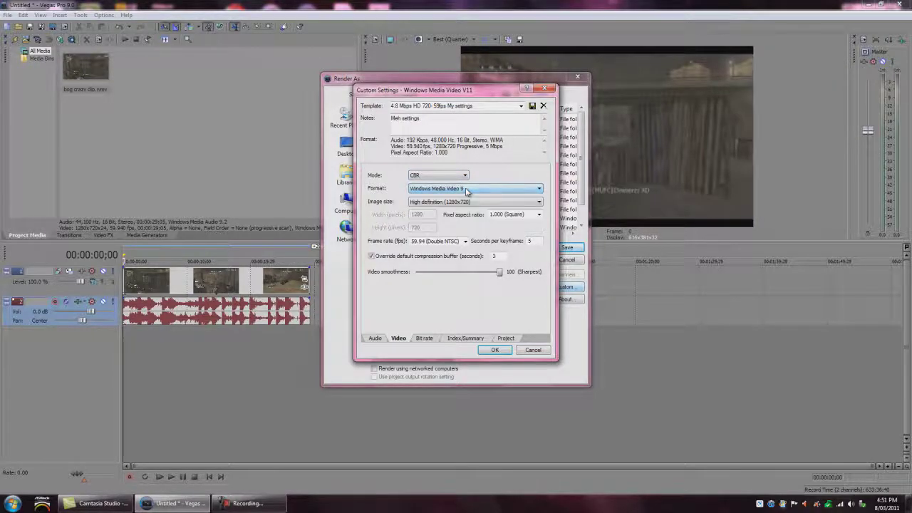
pyautogui.click(468, 203)
pyautogui.click(465, 241)
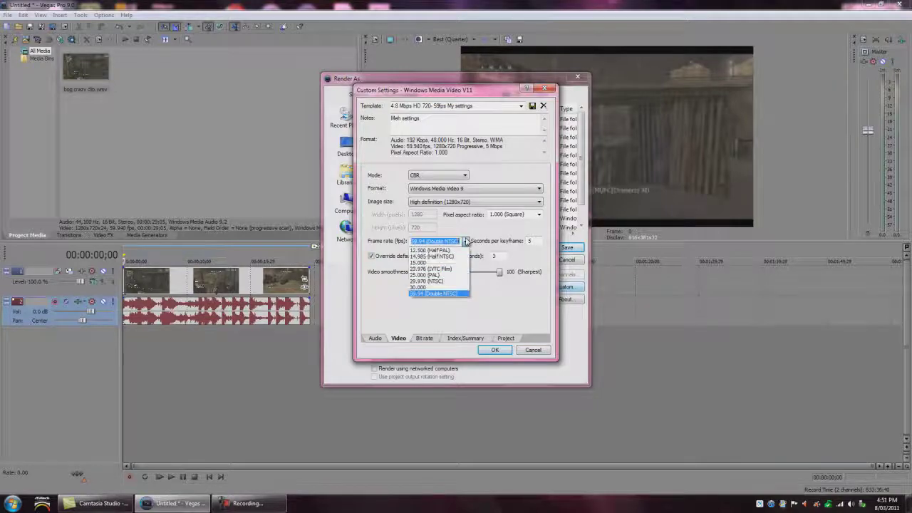
pyautogui.click(465, 241)
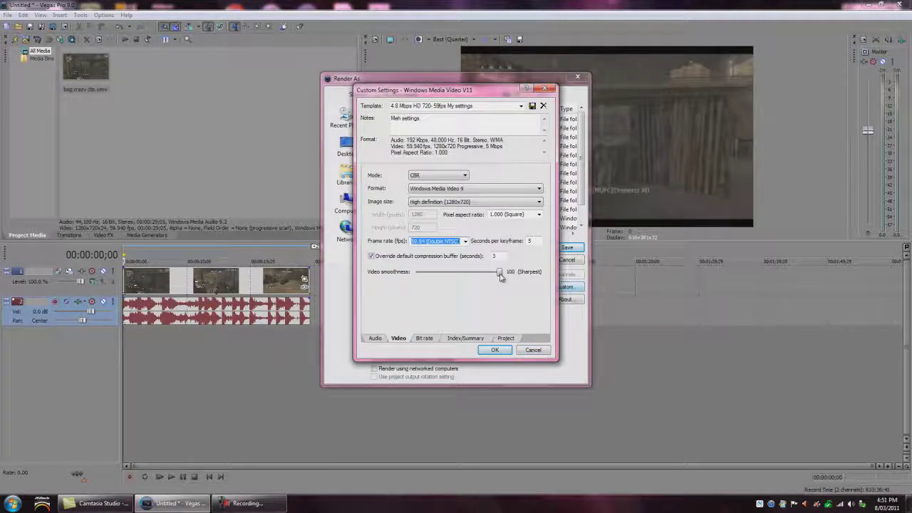
pyautogui.click(426, 338)
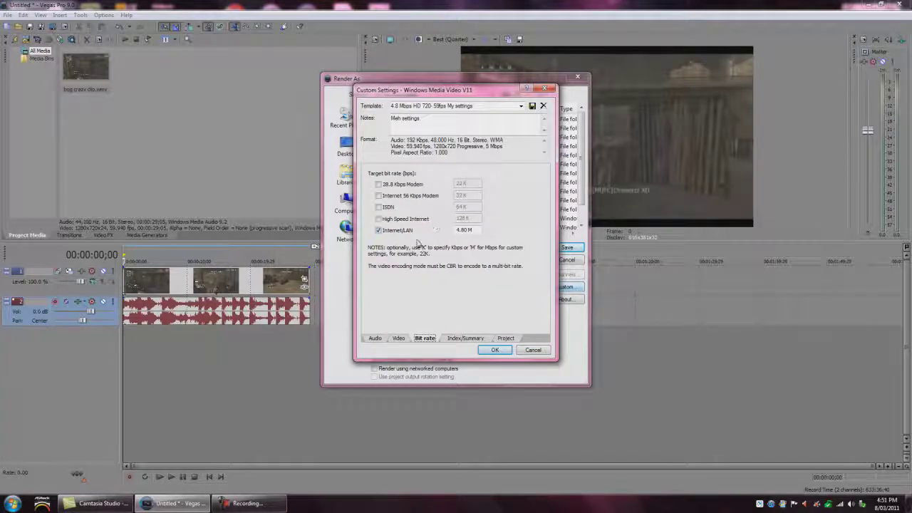
# Step: Set the video rendering quality to Best and apply the custom settings
pyautogui.click(464, 339)
pyautogui.click(505, 339)
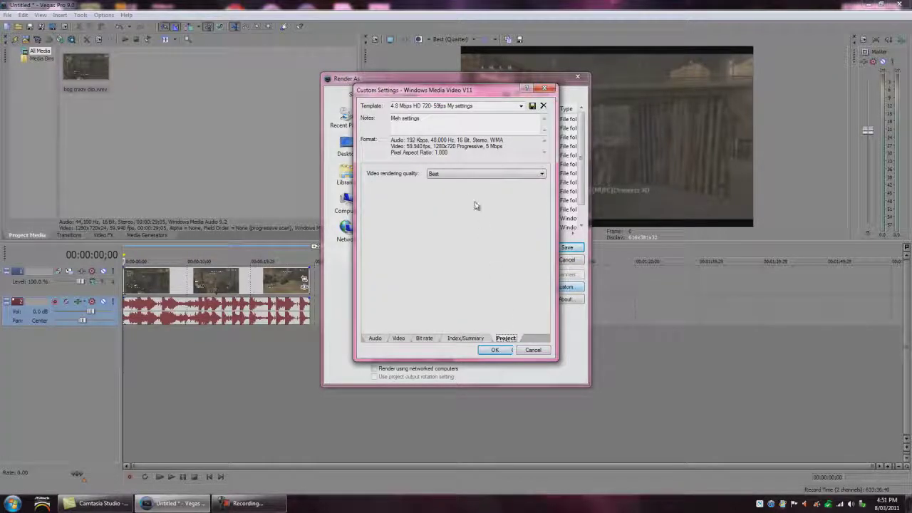
pyautogui.click(462, 175)
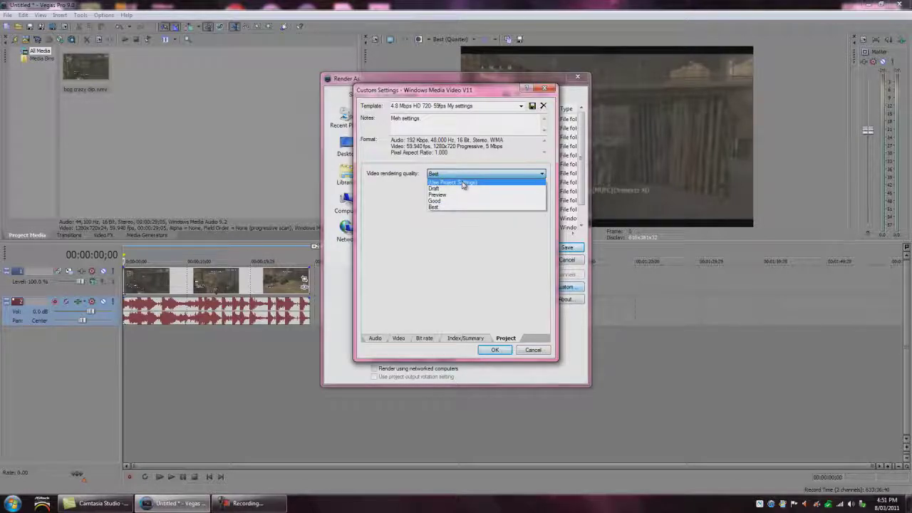
pyautogui.click(462, 208)
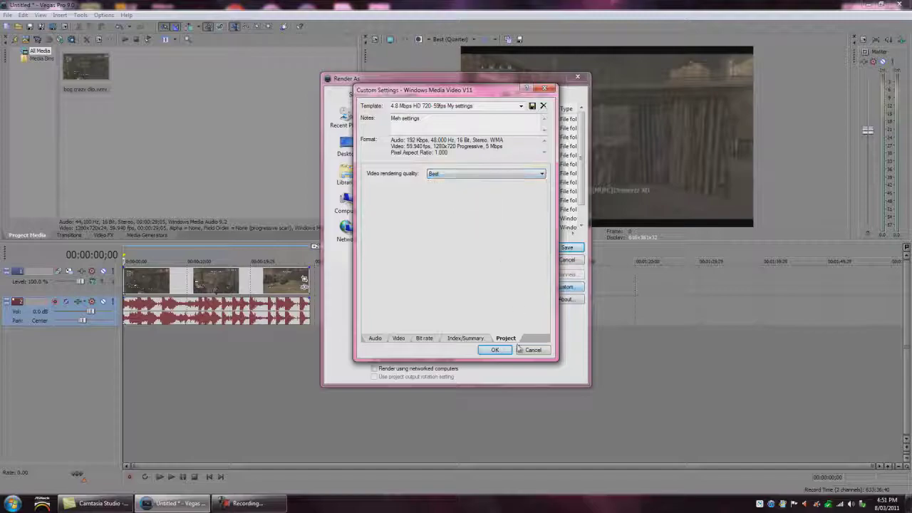
pyautogui.click(495, 349)
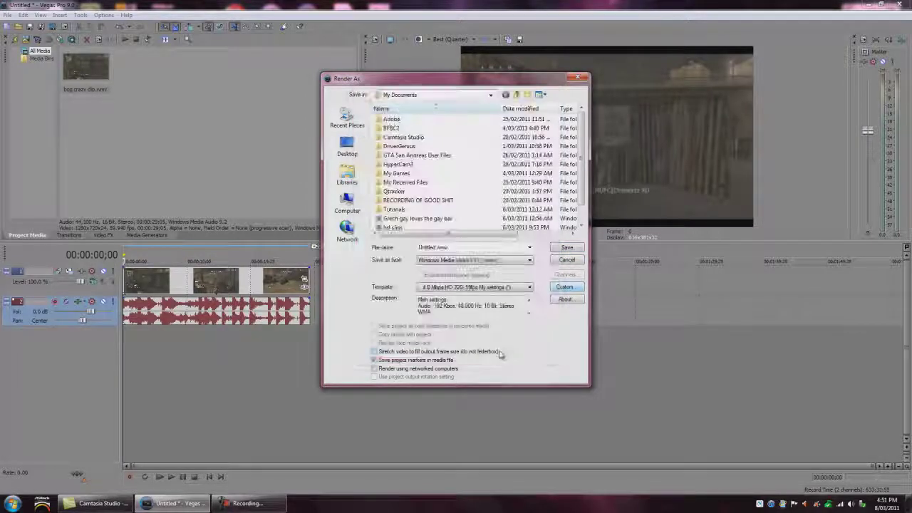
# Step: Type 'ewewewra' as the file name, close Render As without rendering, and check preview quality
pyautogui.click(492, 247)
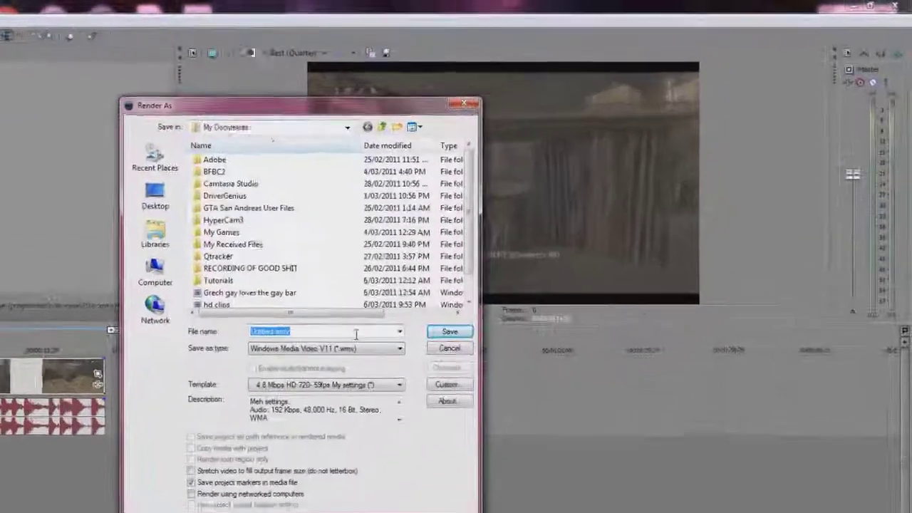
pyautogui.write('ewewewra')
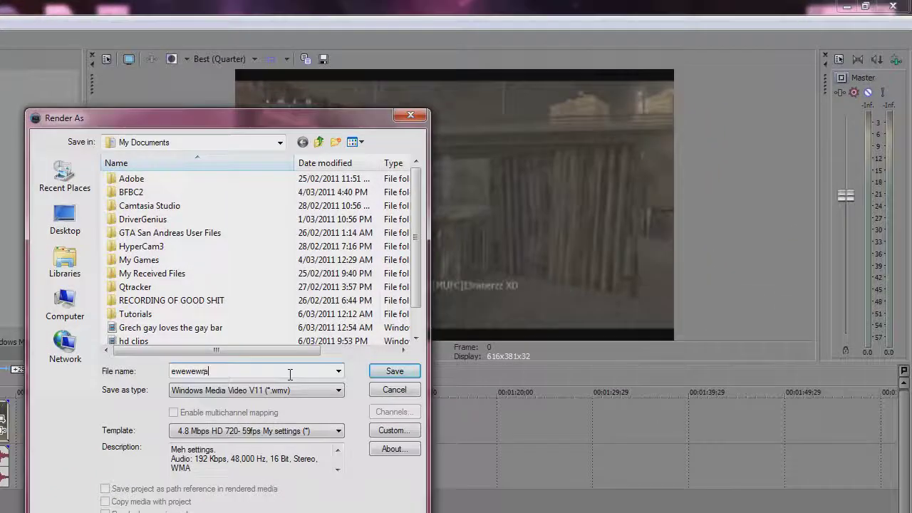
pyautogui.click(410, 116)
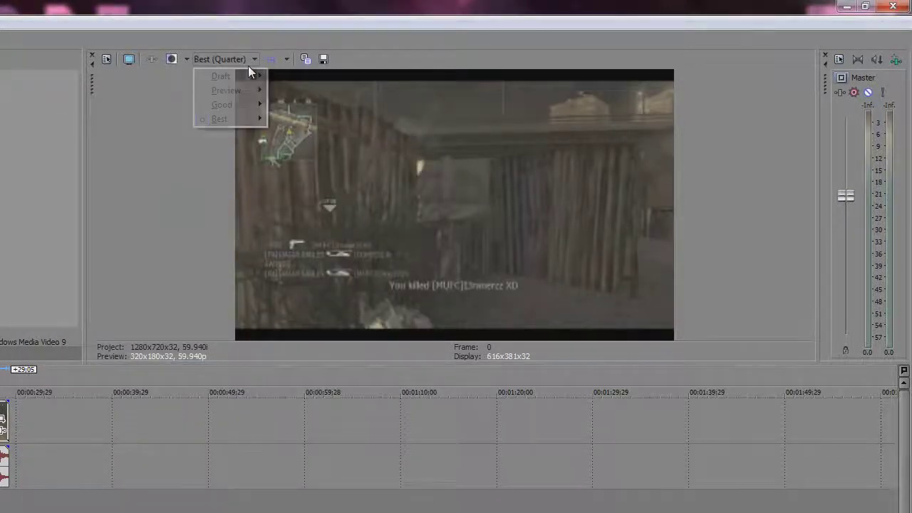
pyautogui.click(54, 119)
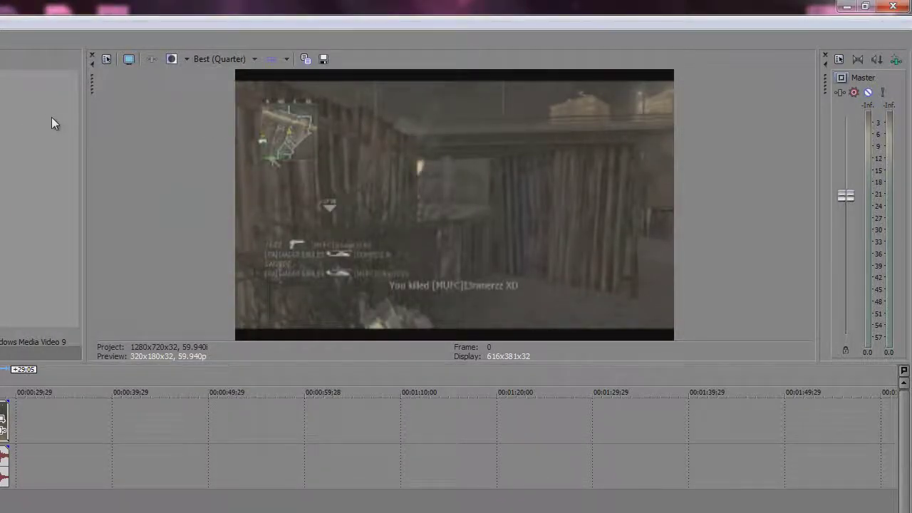